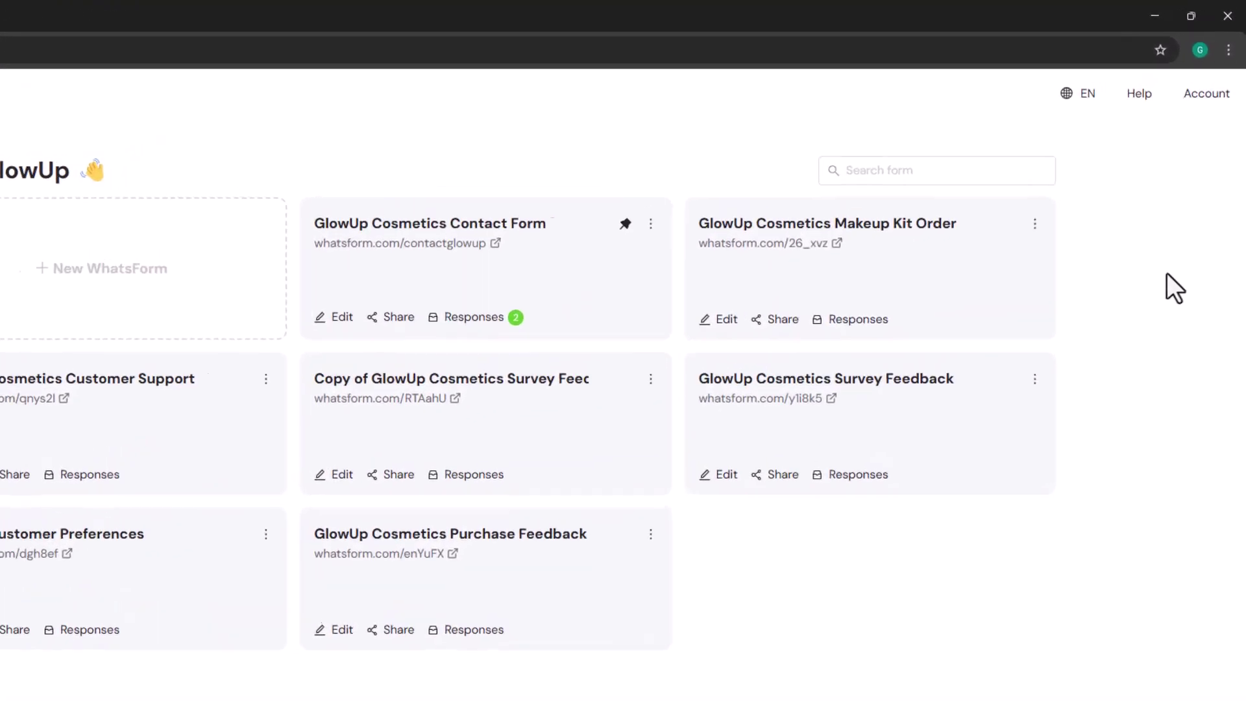
- In Account Settings, serve forms from custom domain forms.thedemowebsite.xyz and save
left_click(1195, 124)
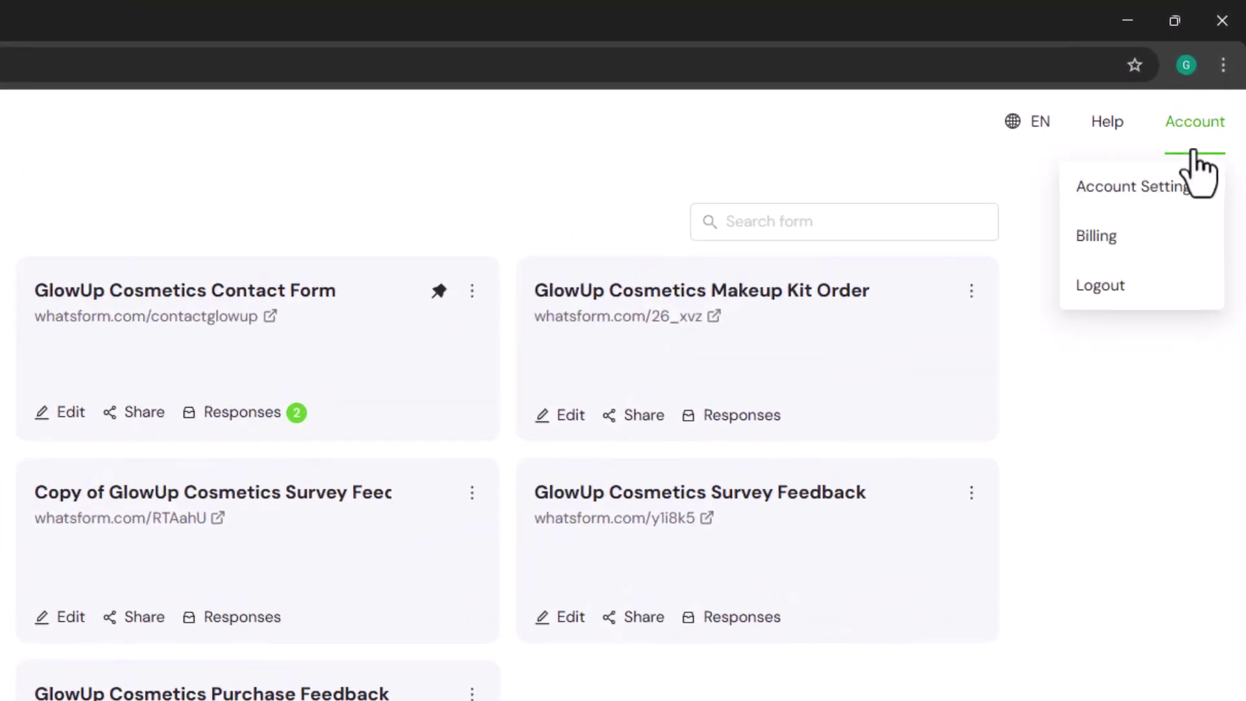
left_click(1133, 186)
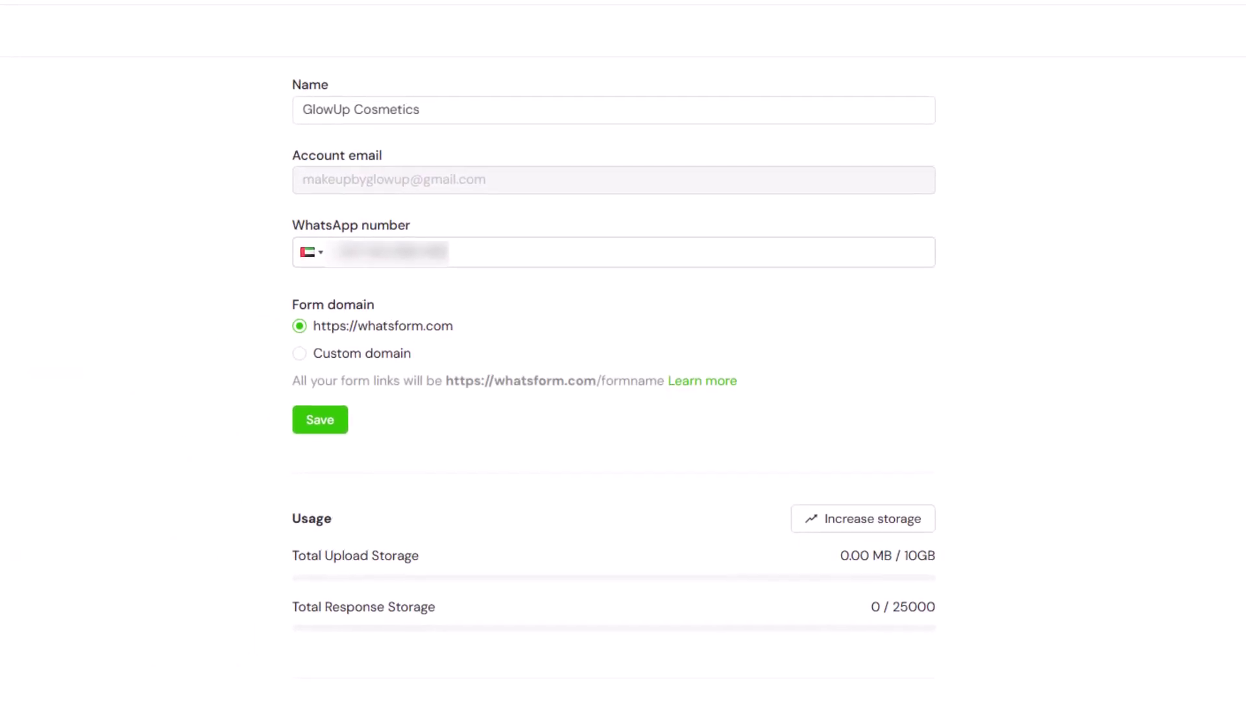
left_click(375, 362)
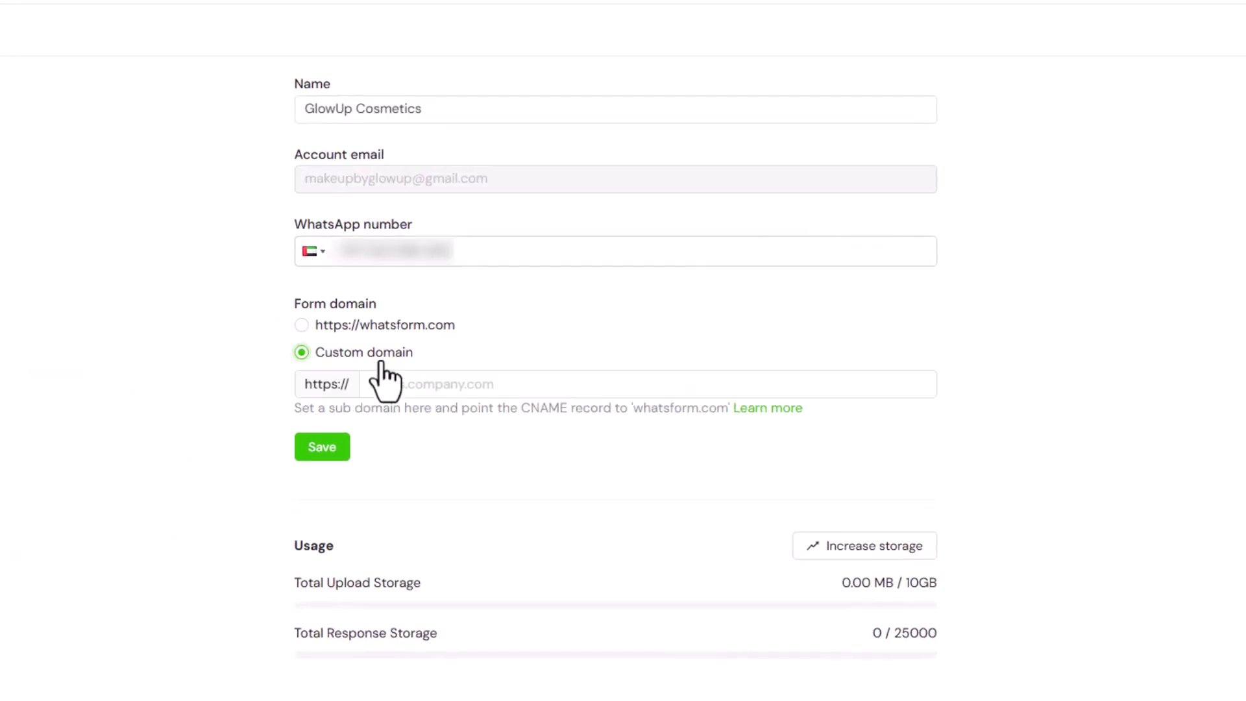
left_click(588, 384)
type("for")
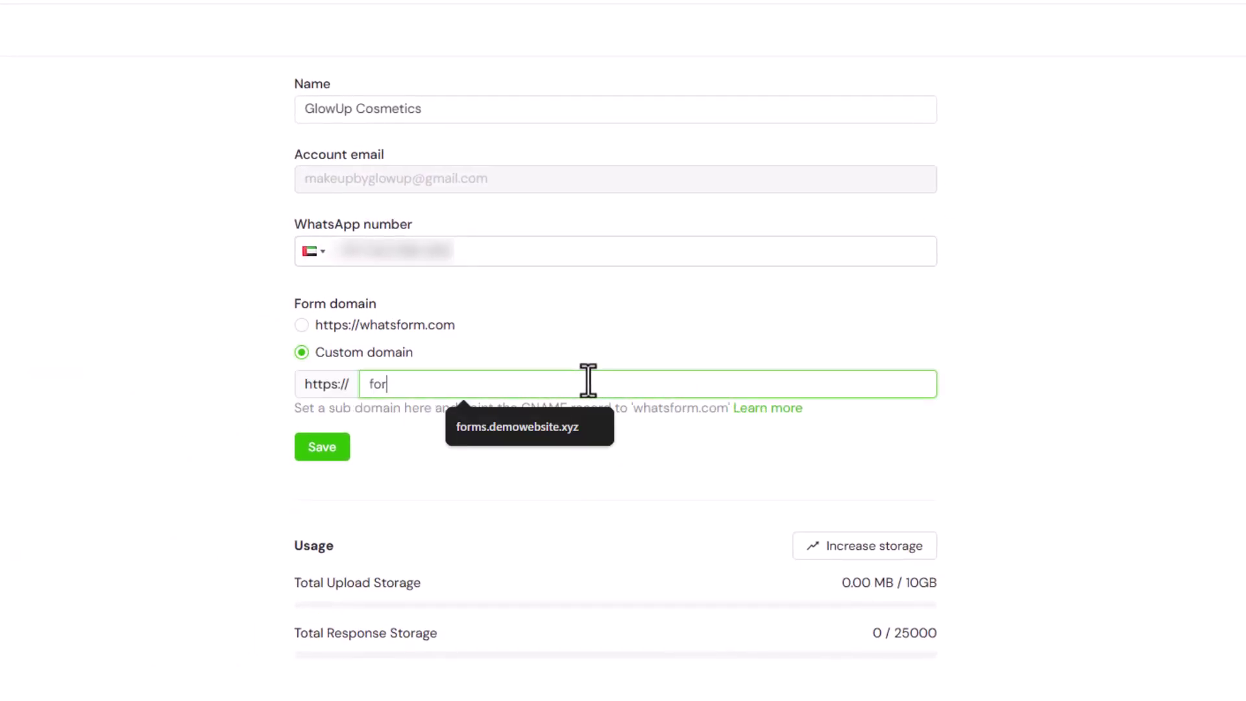
type("ms.thede")
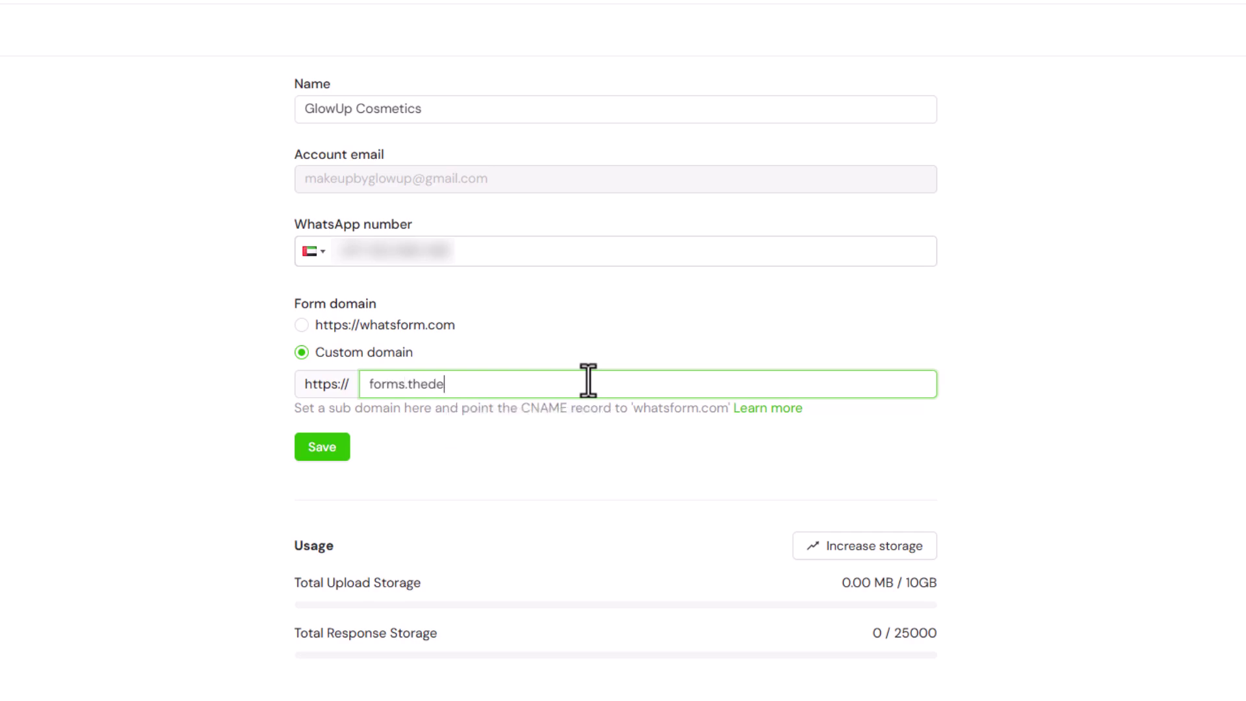
type("mowebsite.xyz")
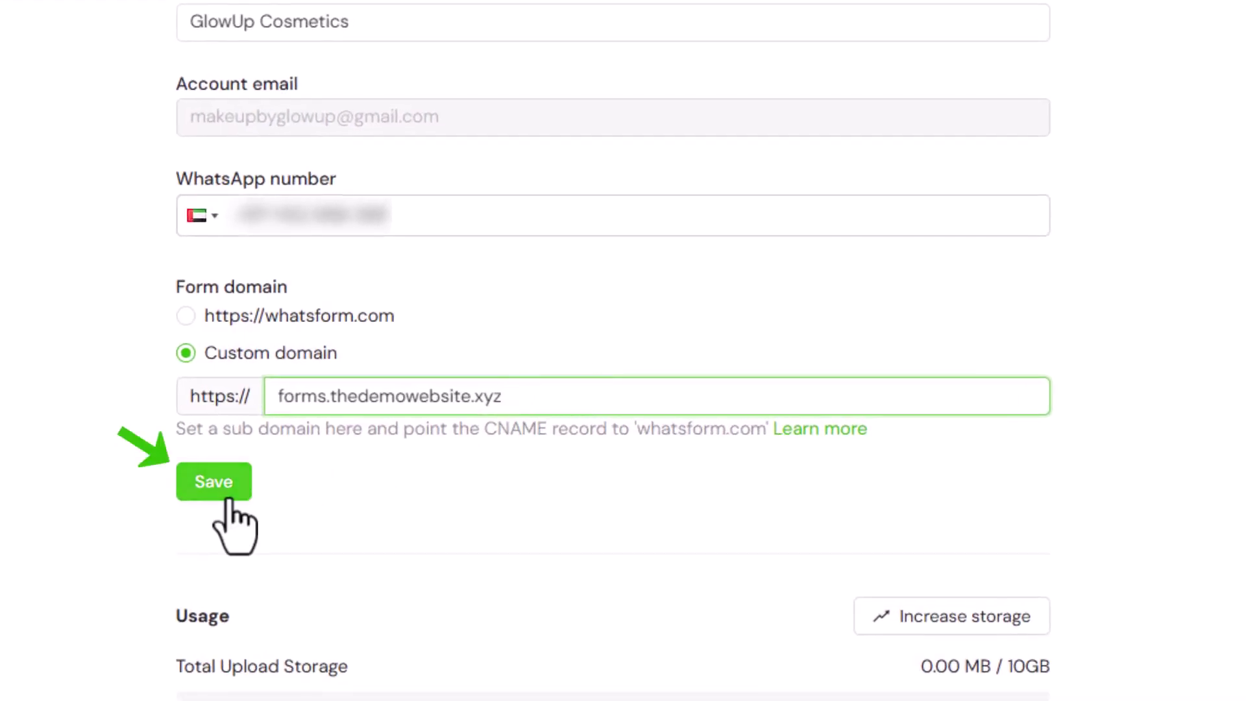
left_click(213, 481)
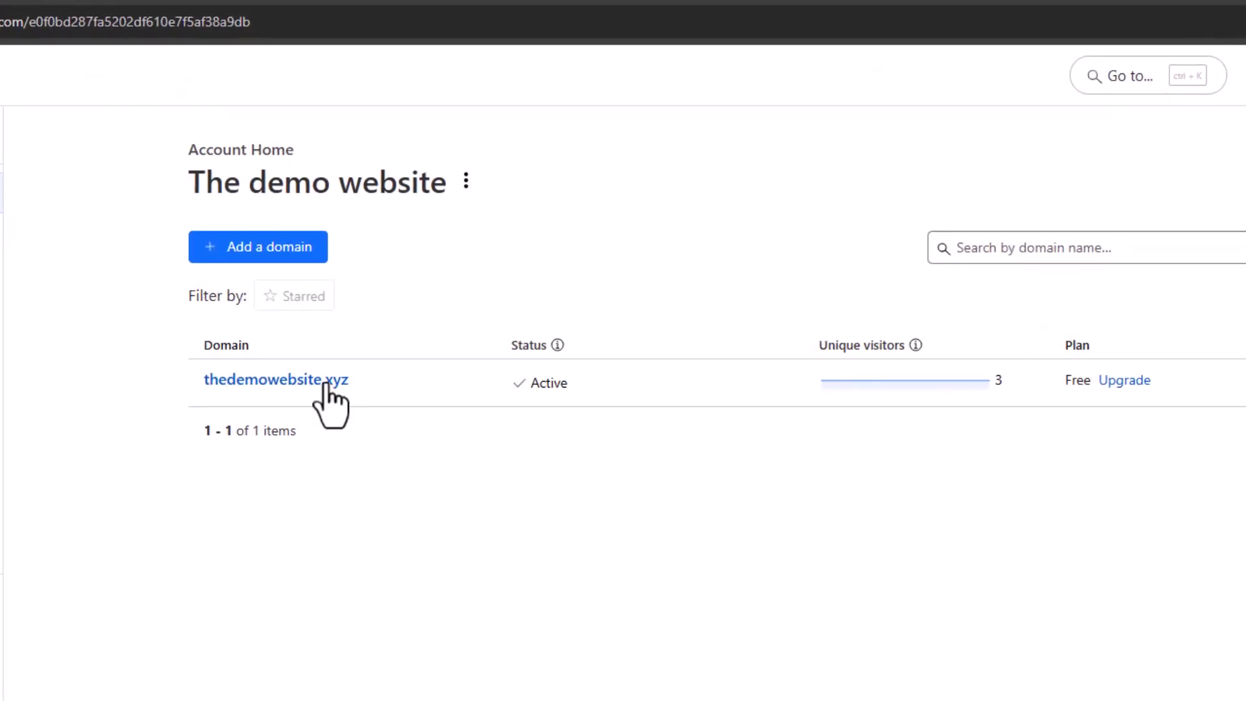
- Open the thedemowebsite.xyz domain from the Cloudflare account home
left_click(329, 383)
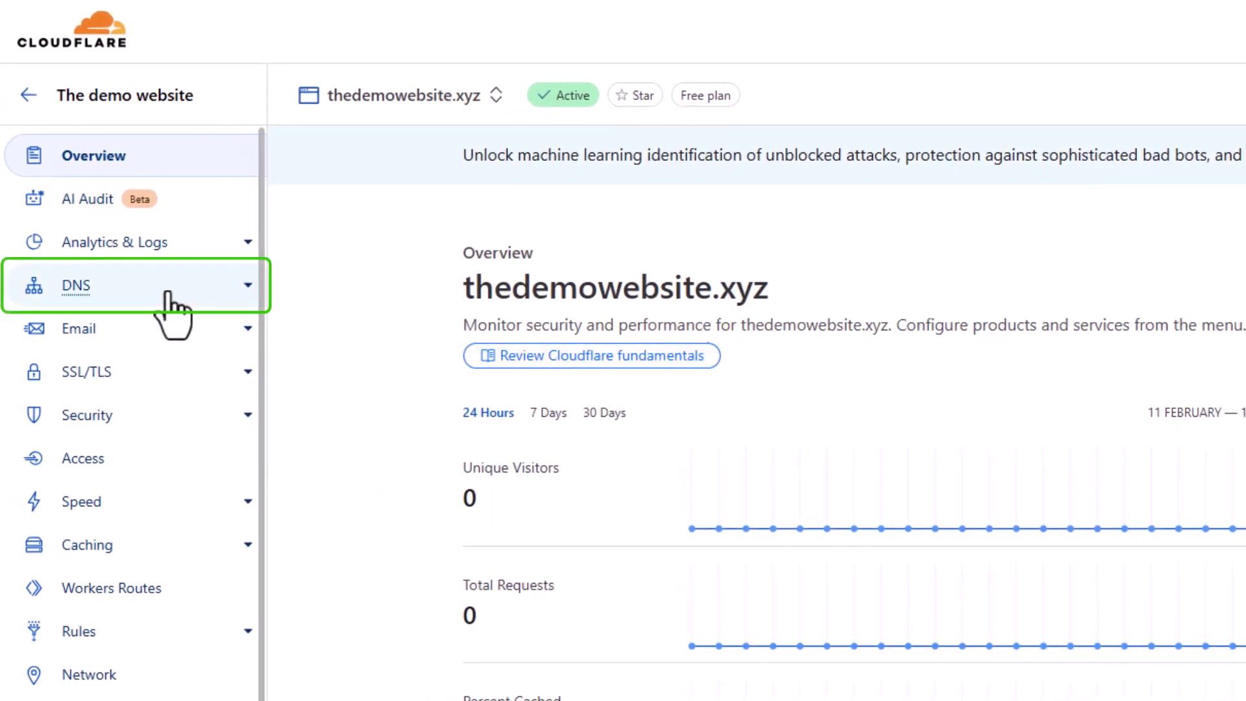
- Add a DNS-only CNAME record: name forms, target whatsform.com
left_click(176, 293)
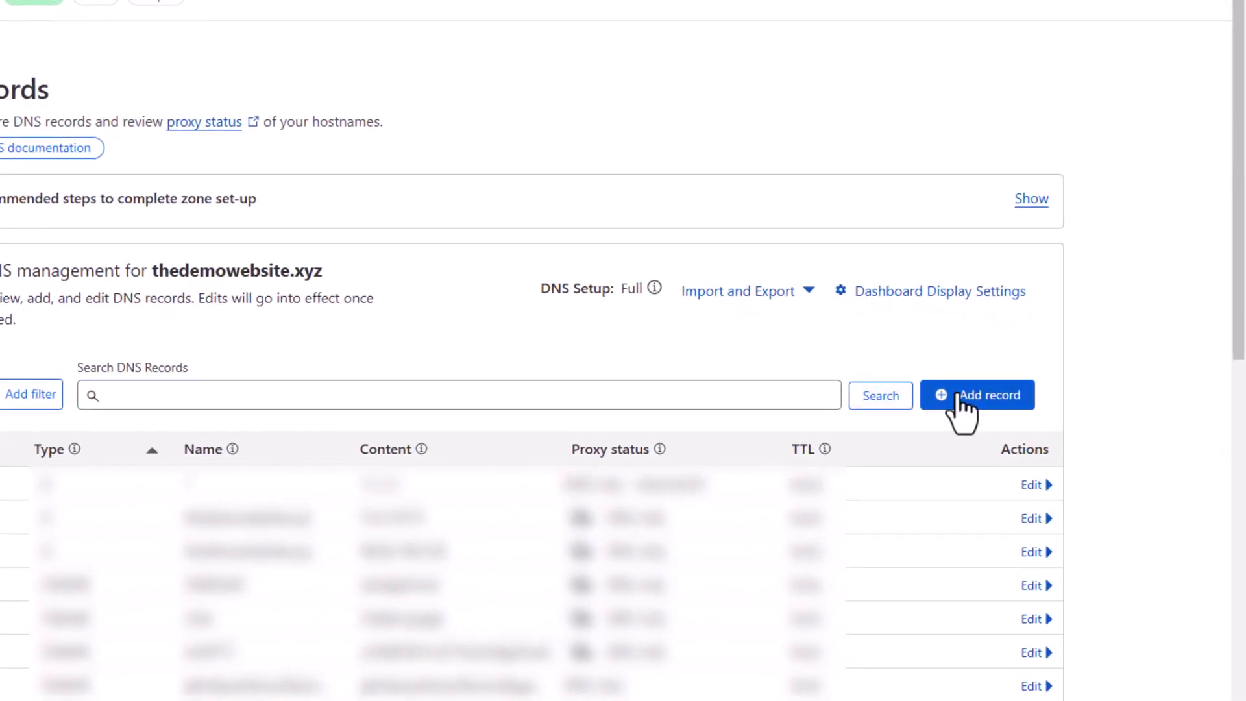
left_click(978, 394)
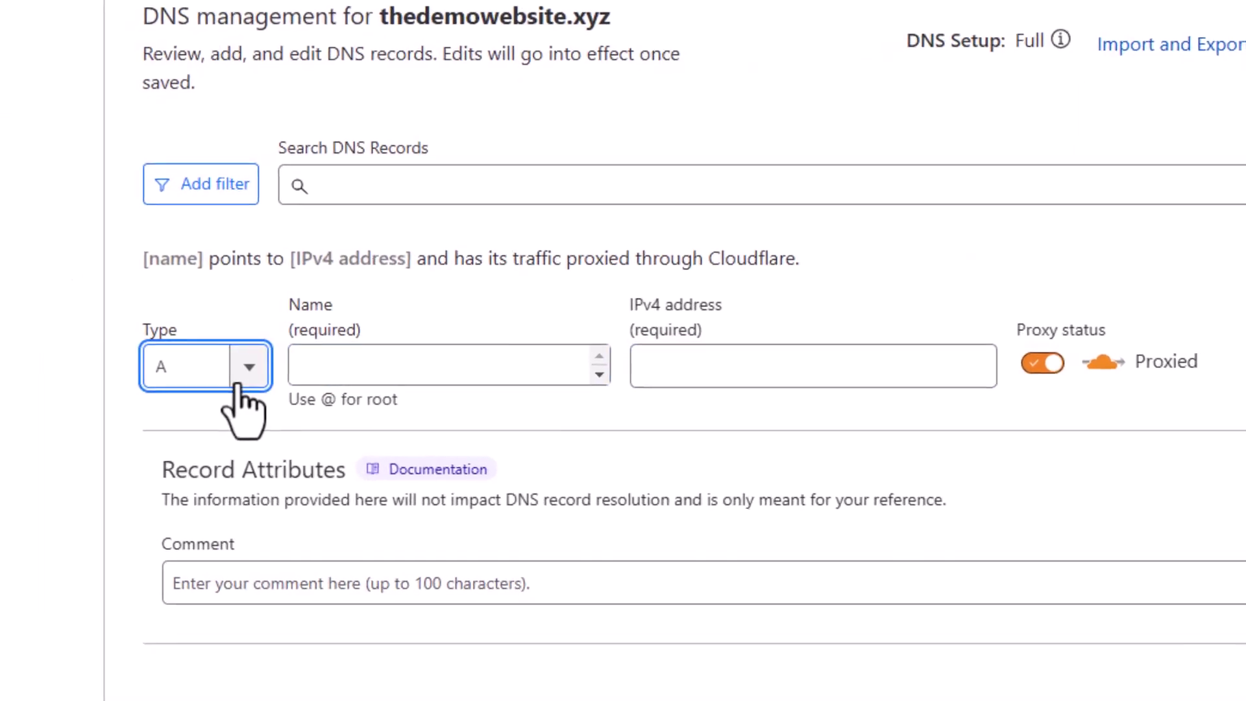
left_click(169, 352)
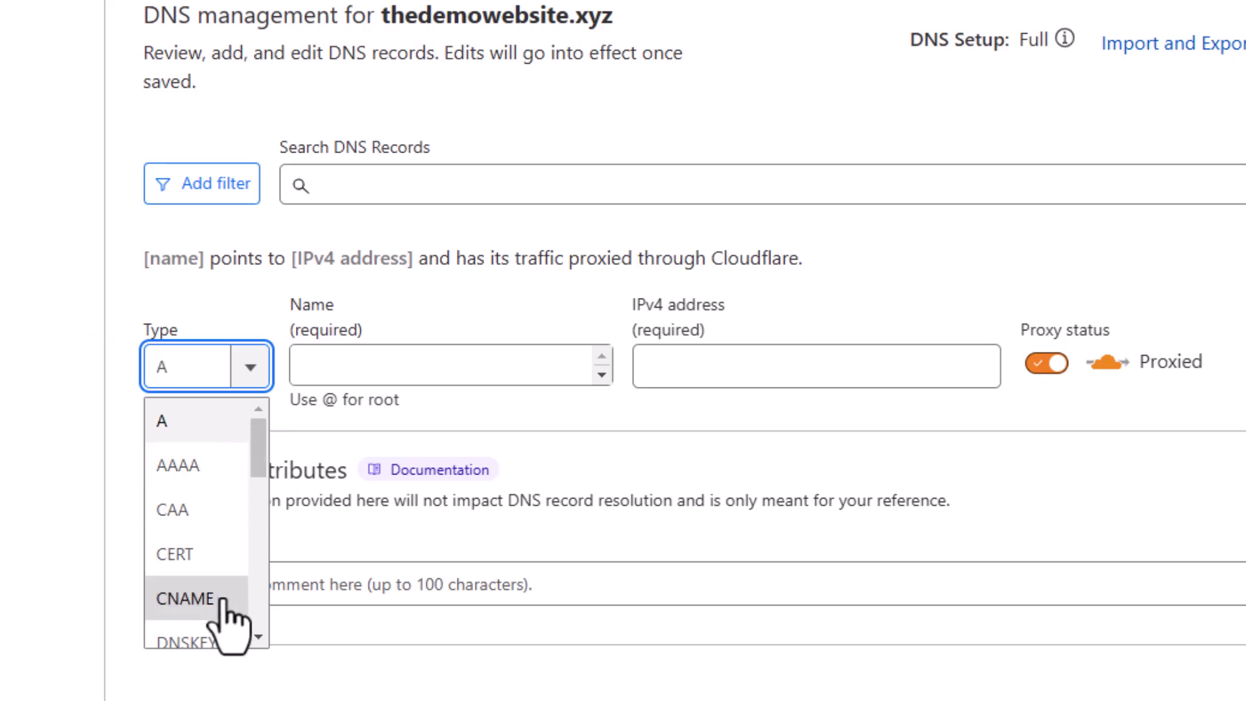
left_click(186, 598)
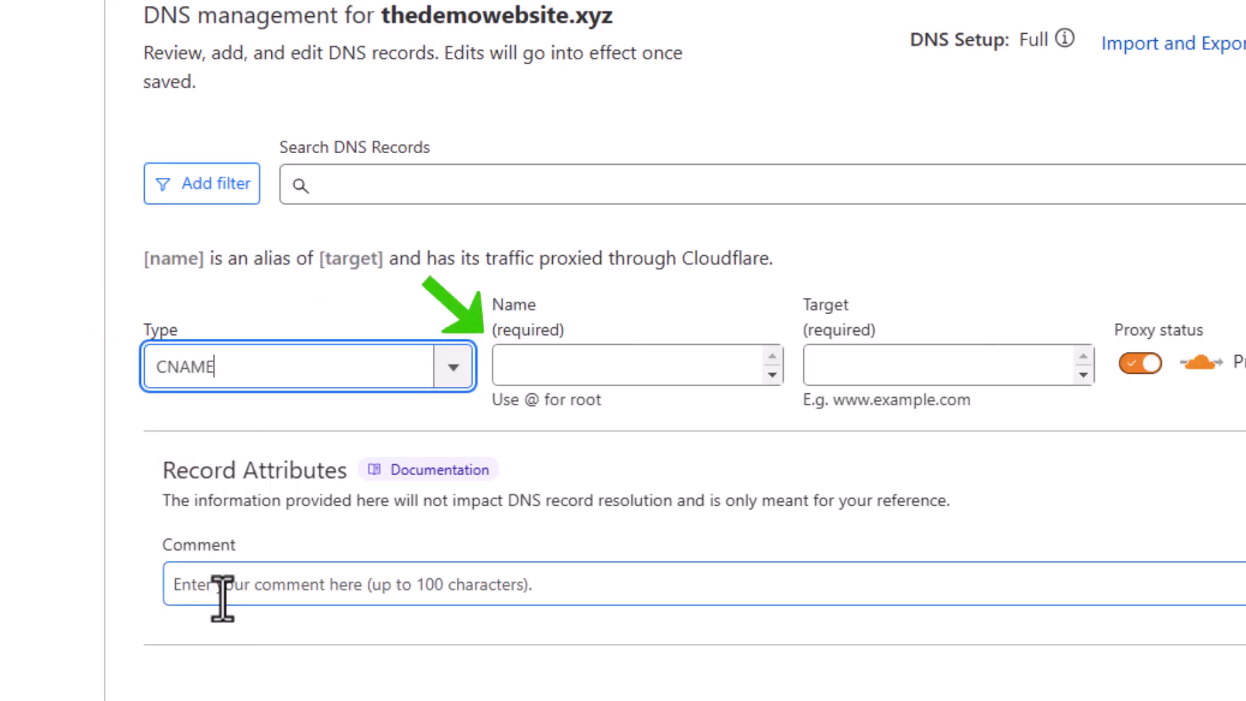
left_click(594, 367)
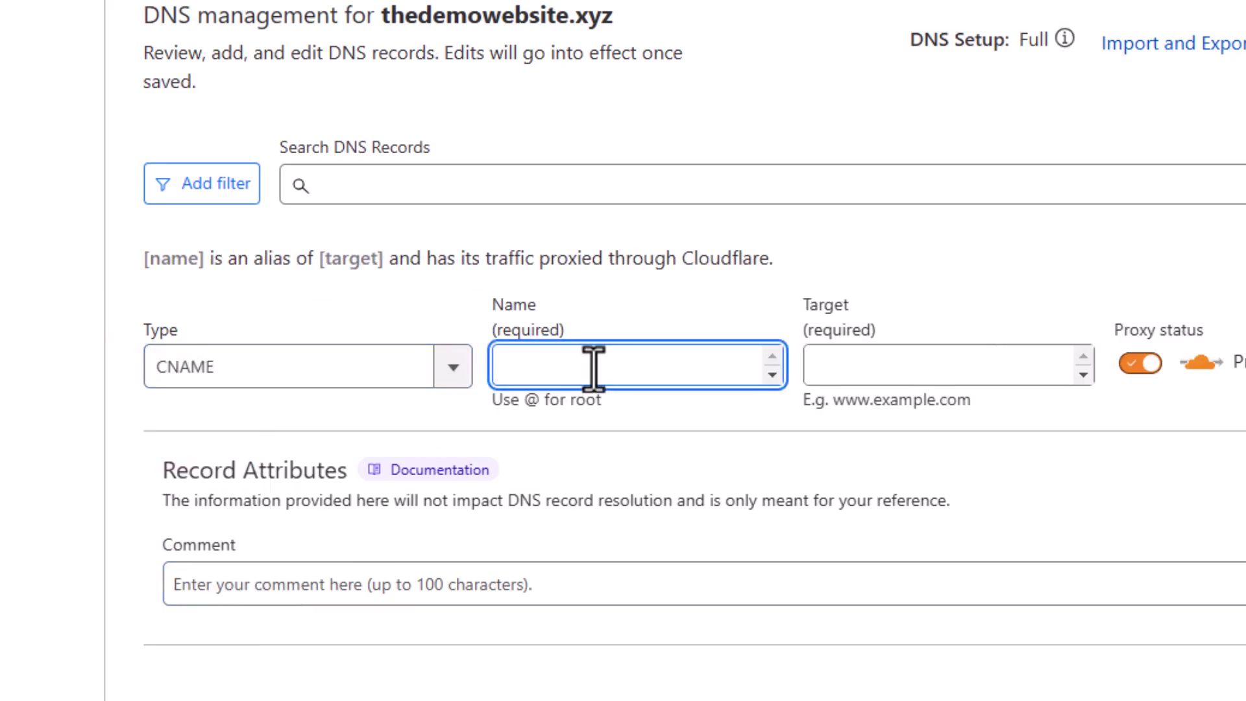
type("forms")
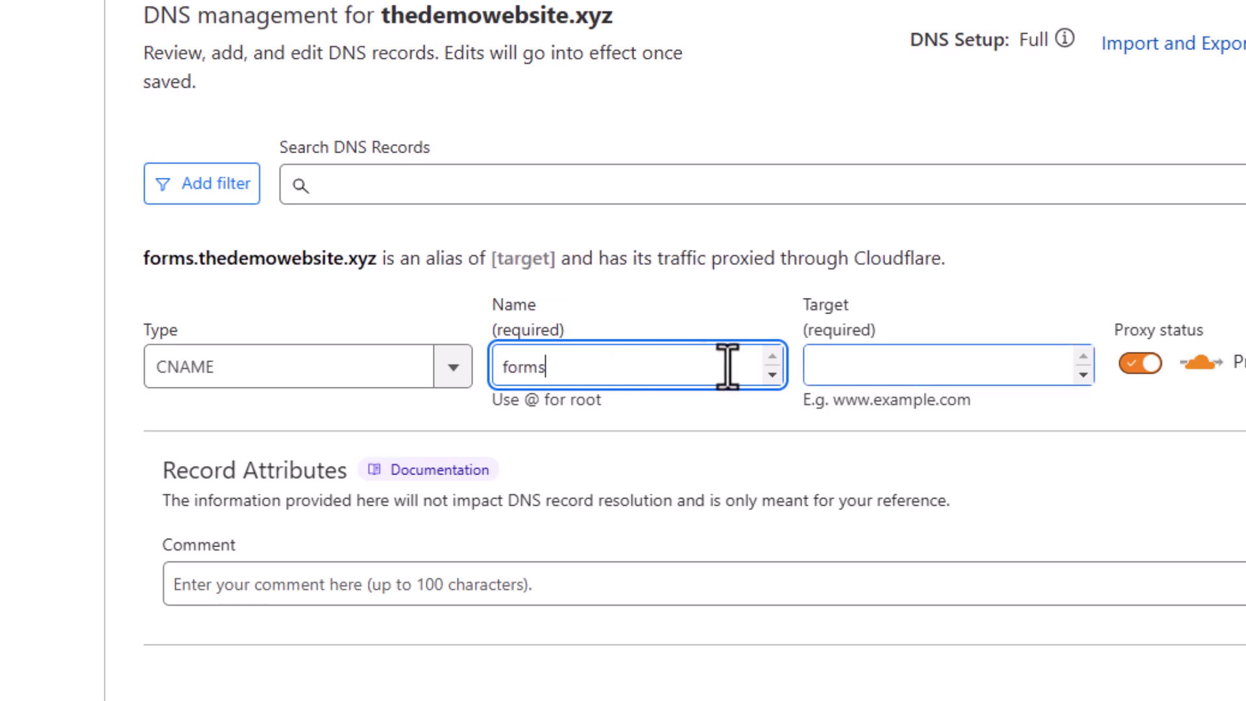
left_click(894, 365)
type("whatsform.com")
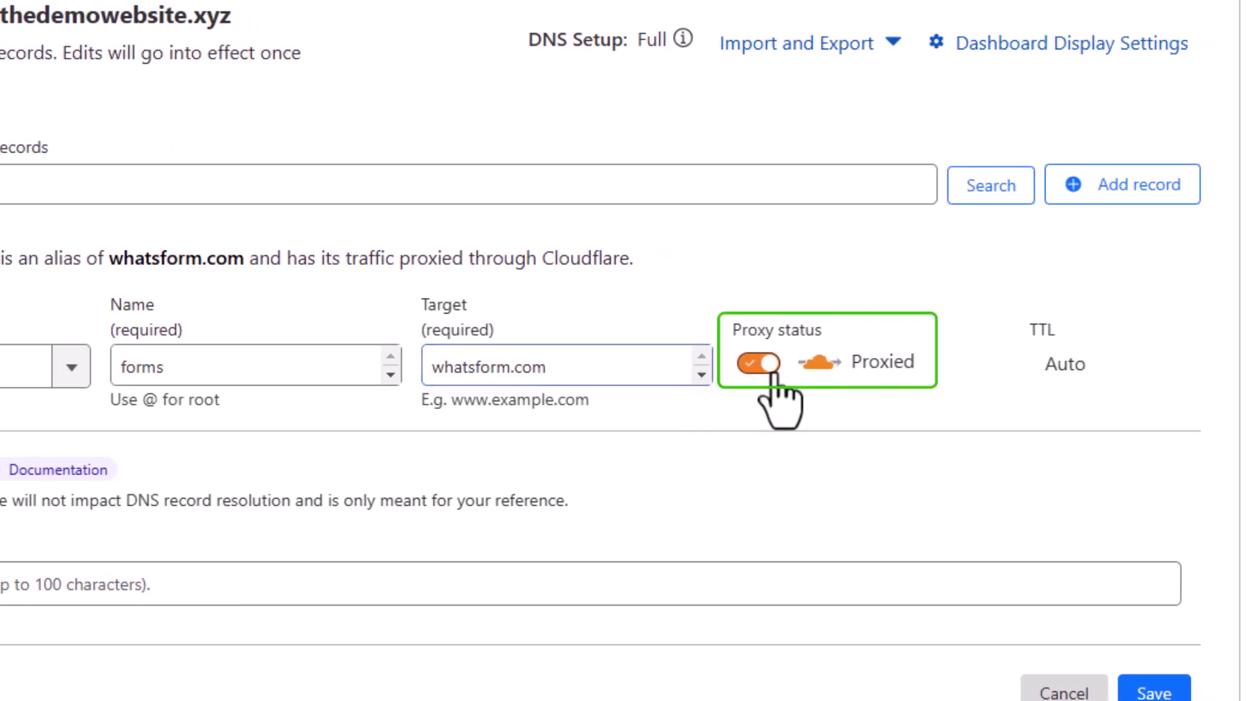
left_click(757, 364)
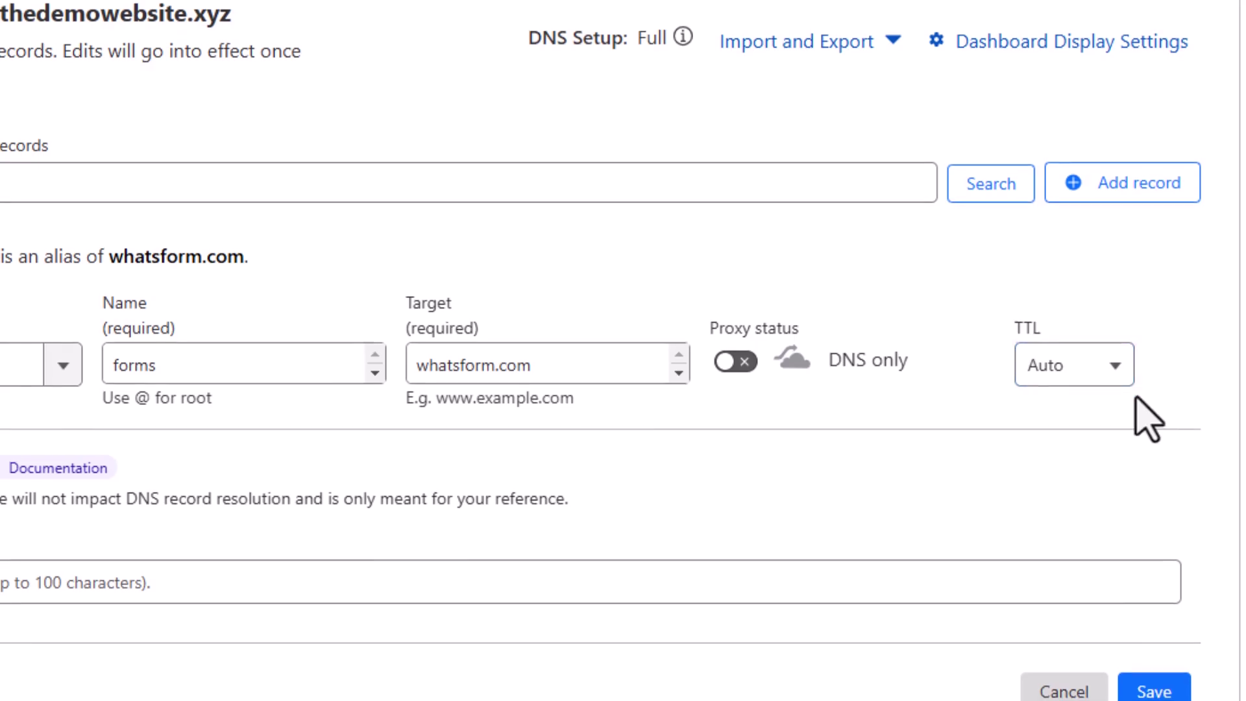
scroll(1147, 419, "down", 1)
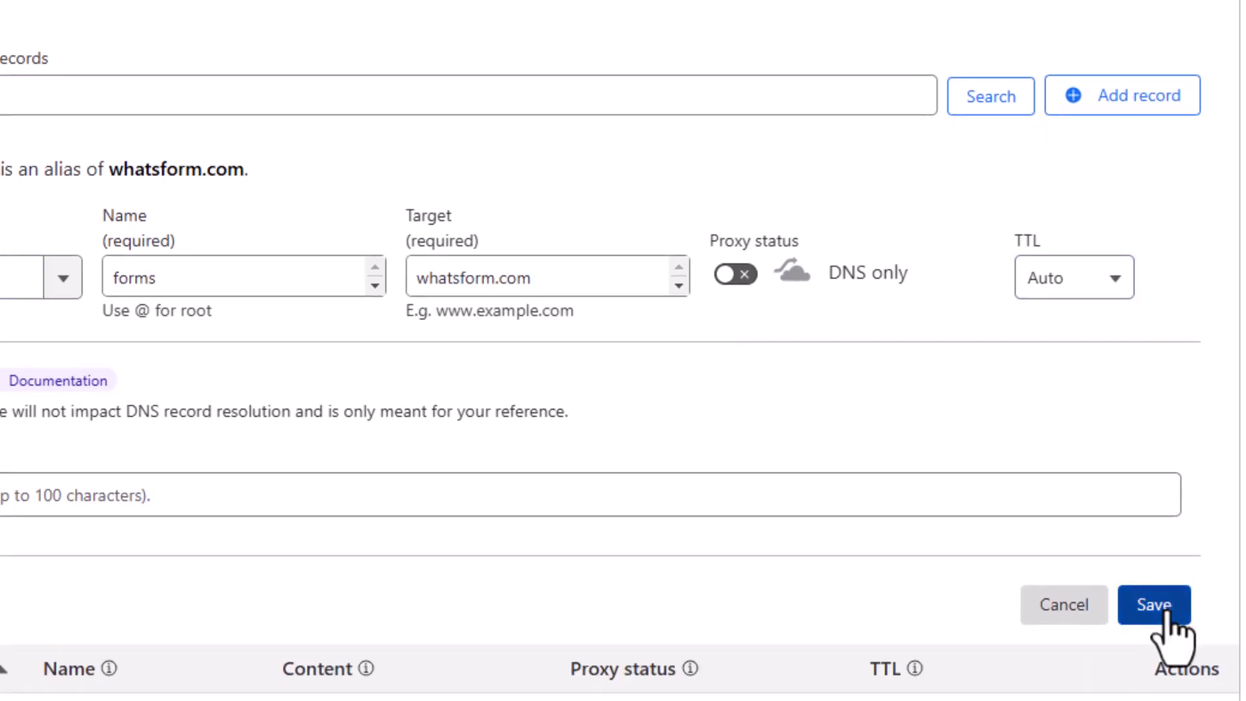
left_click(1154, 604)
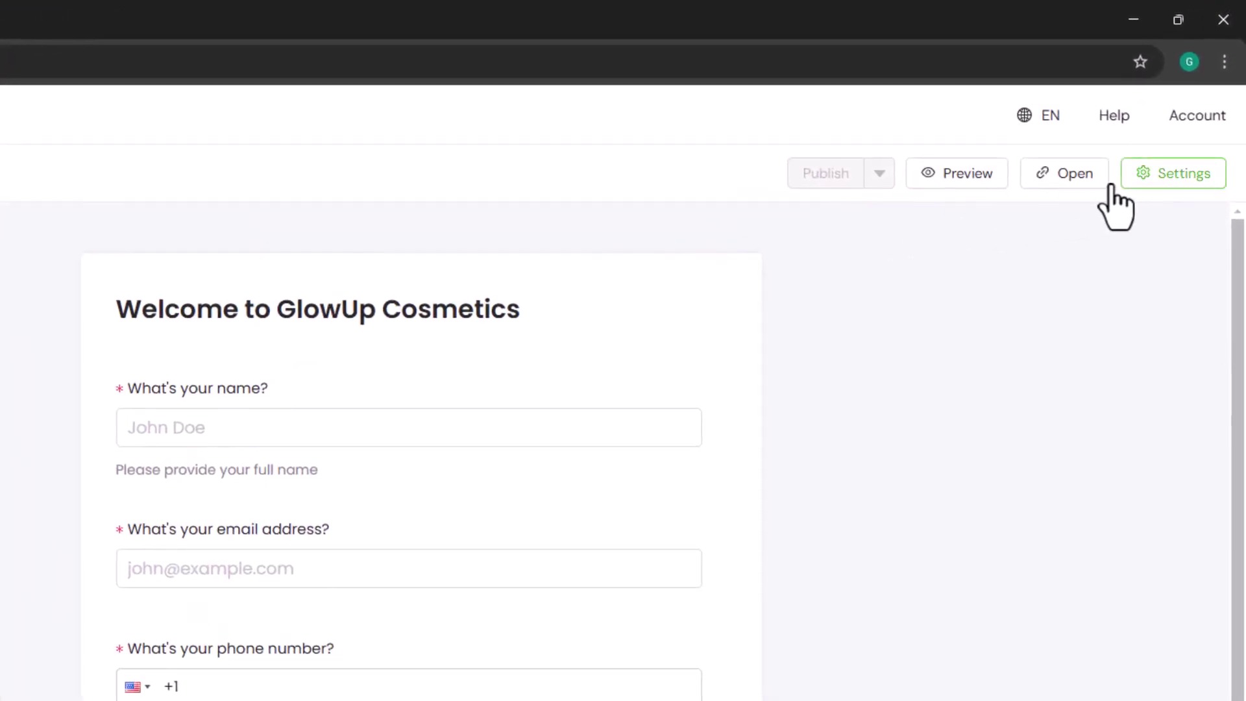
- In the contact form's settings, change the link ending from contactform to inquiry and save
left_click(1177, 164)
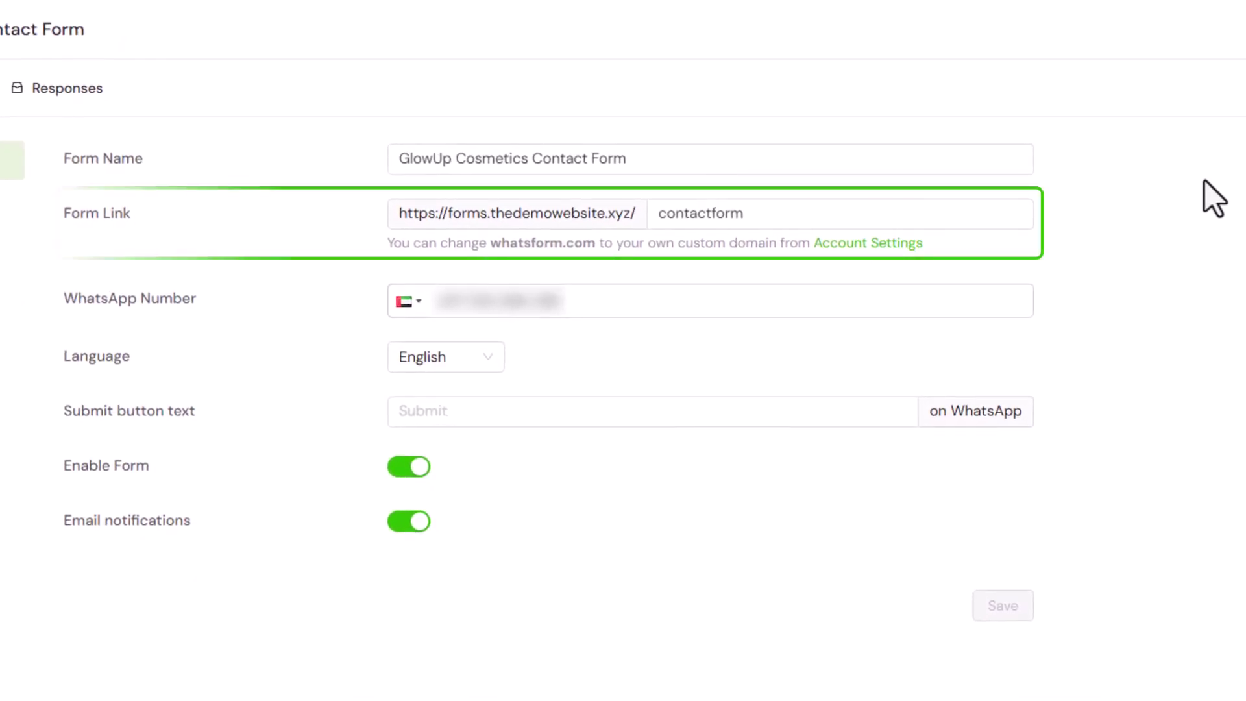
left_click(788, 213)
key("ctrl+a")
type("inquiry")
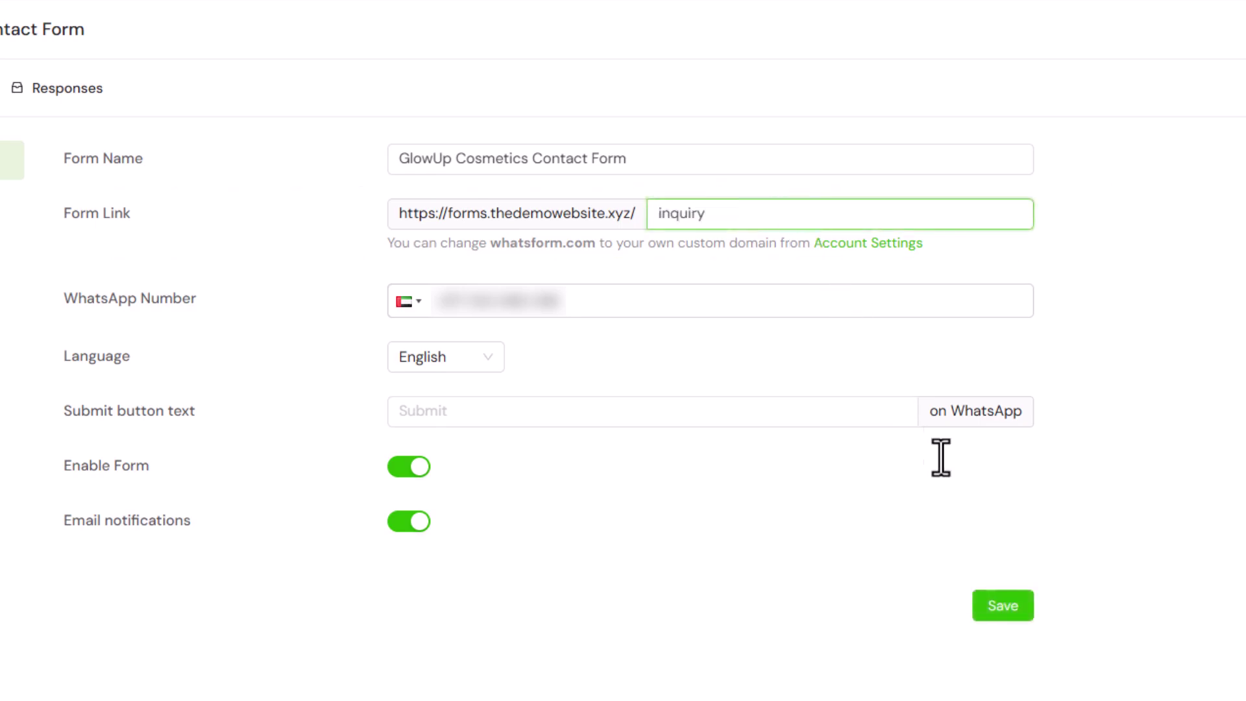
left_click(1002, 606)
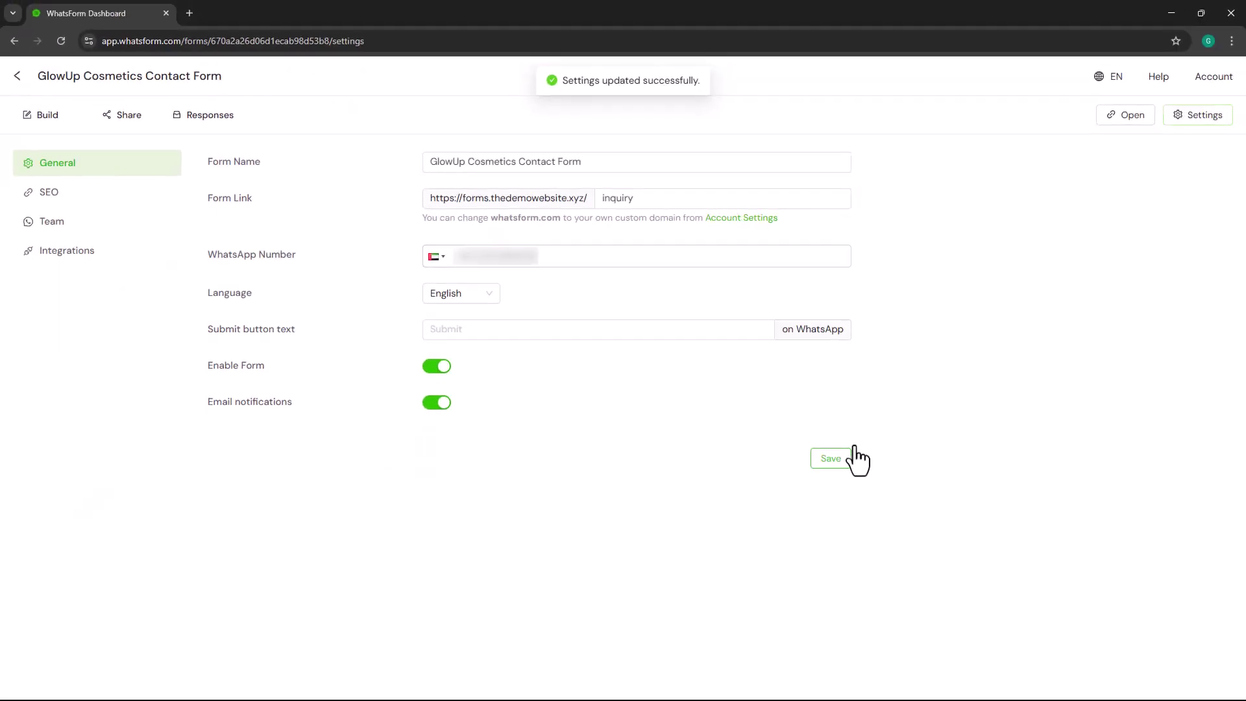